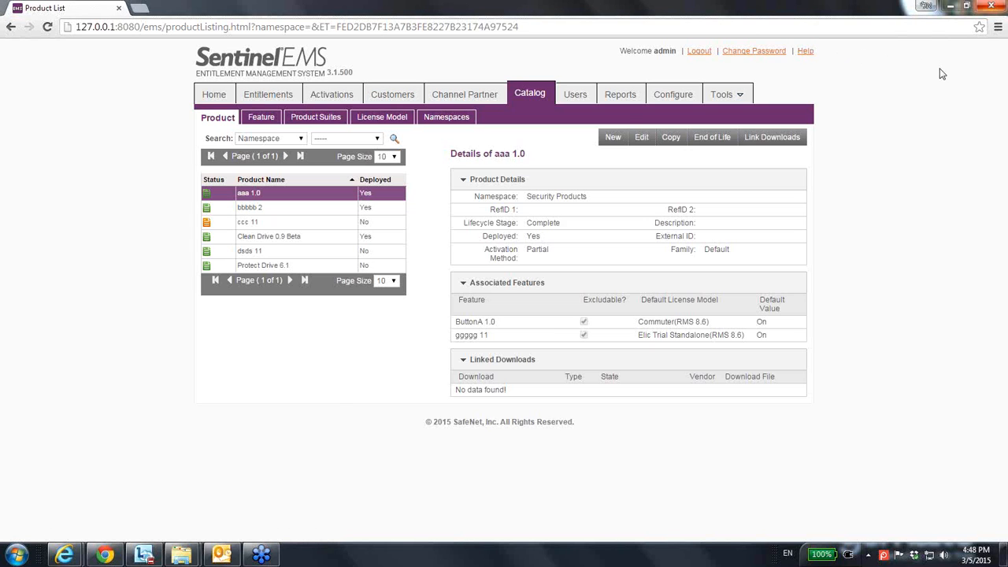
# Compare the available lifecycle options of products bbbbb 2 and ccc 11, and delete the draft product ccc 11
pyautogui.click(210, 227)
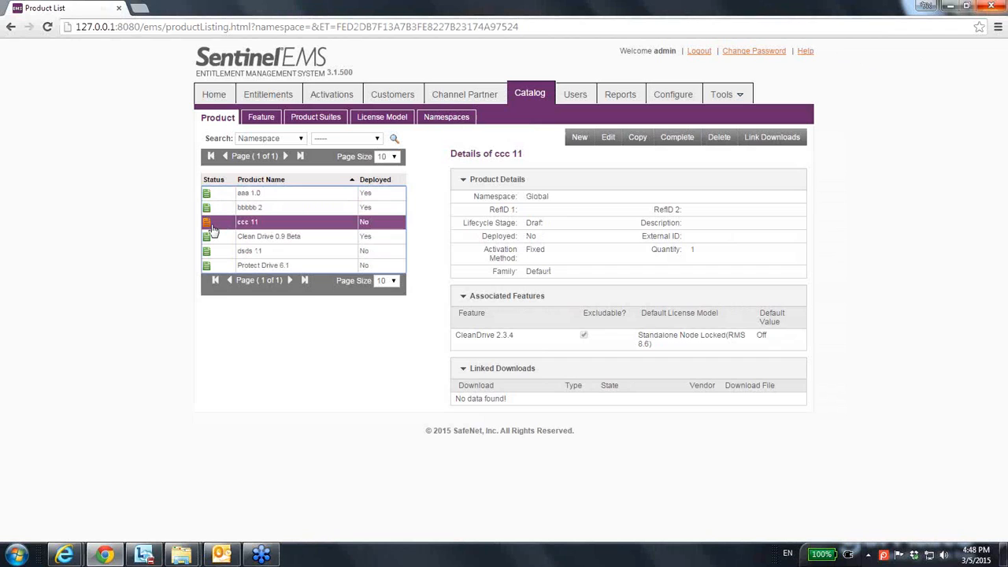
pyautogui.click(221, 209)
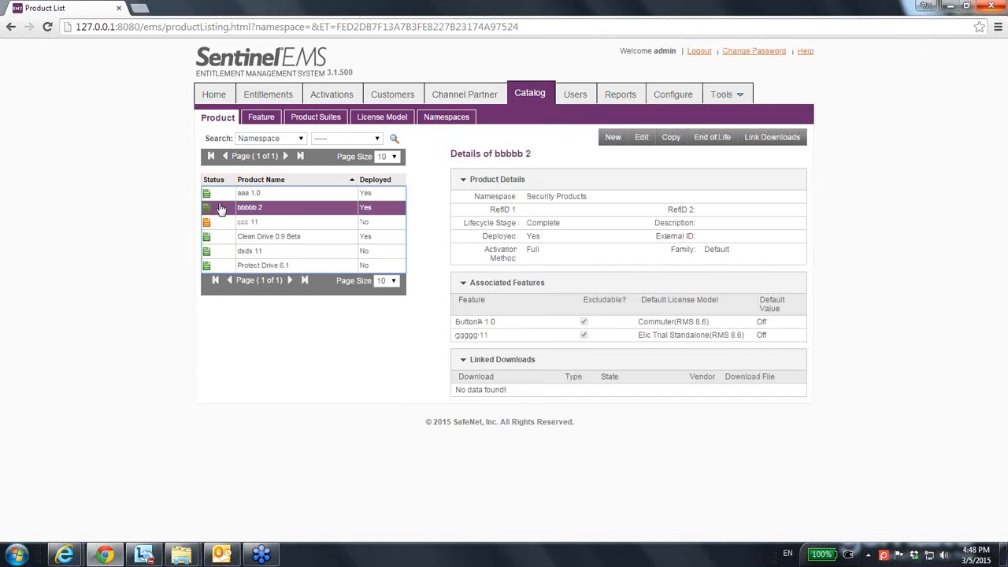
pyautogui.click(224, 222)
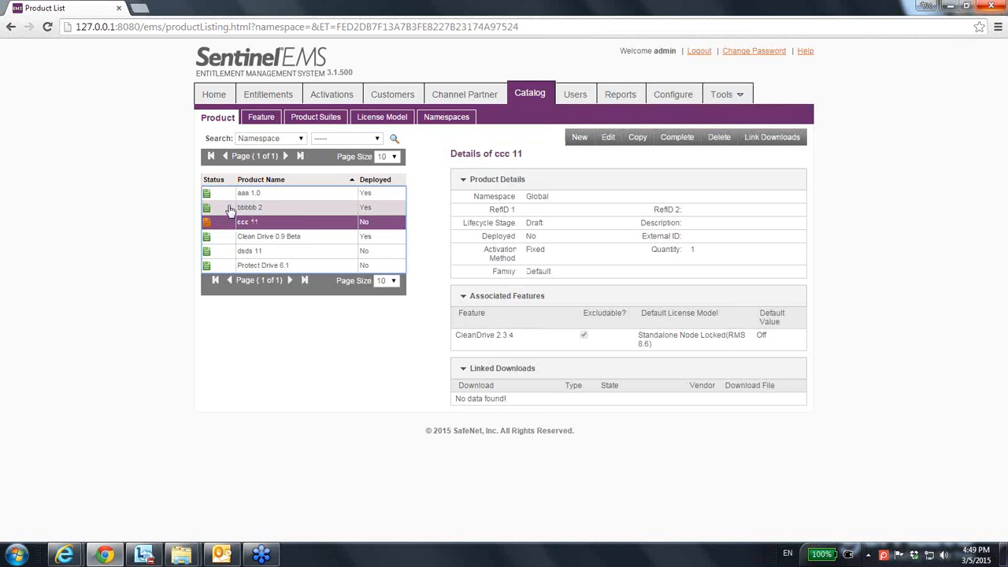
pyautogui.click(228, 208)
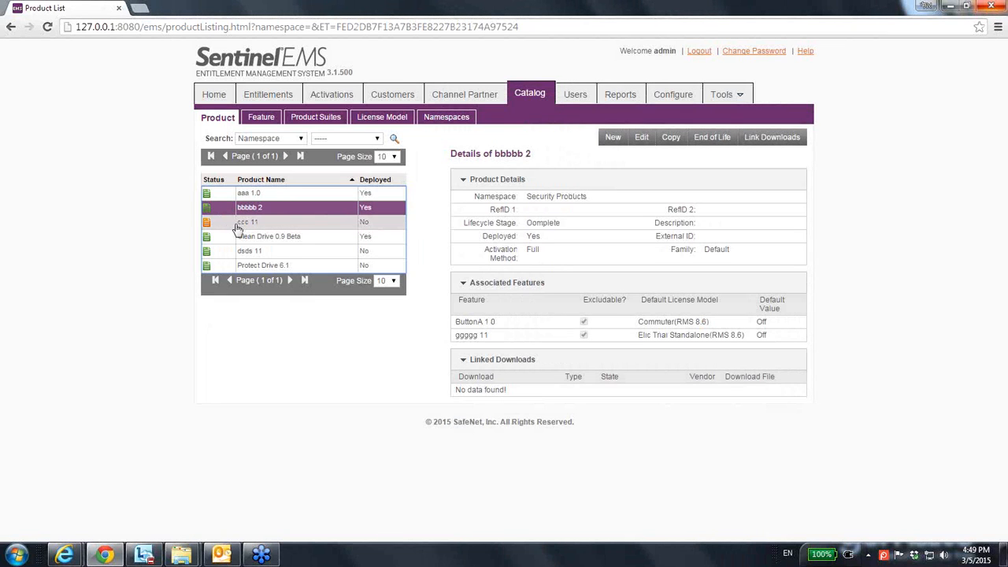
pyautogui.click(238, 224)
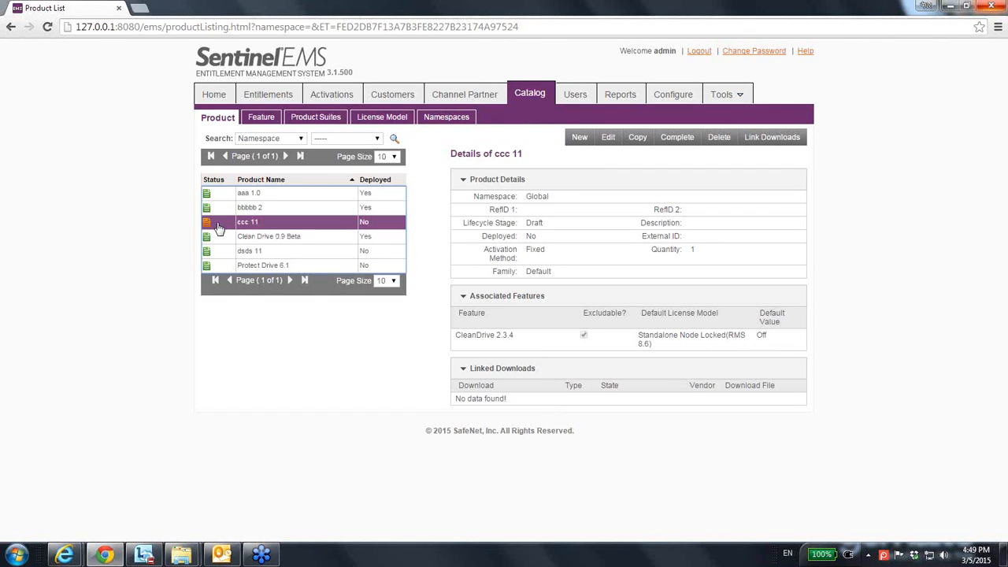
pyautogui.click(724, 138)
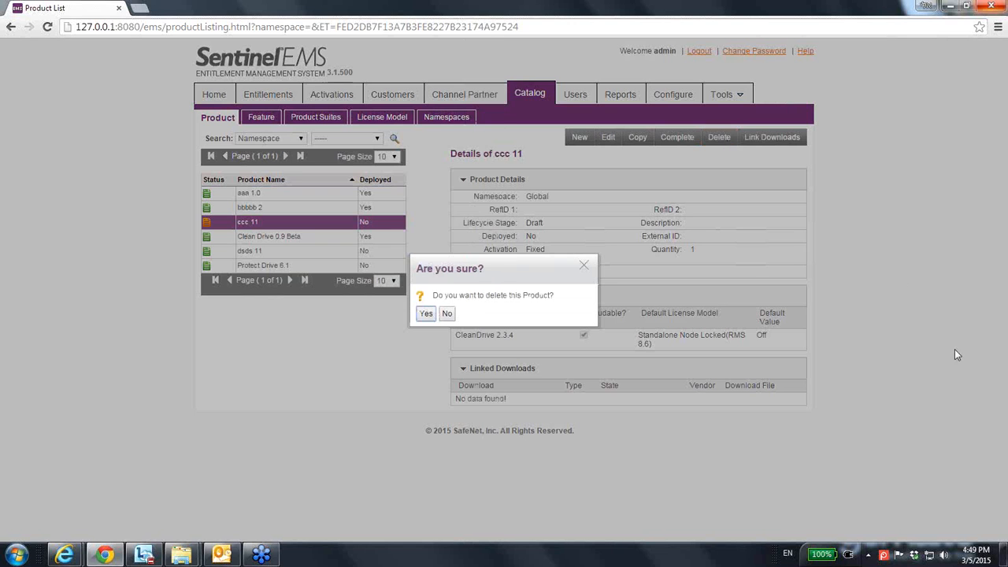
pyautogui.click(426, 314)
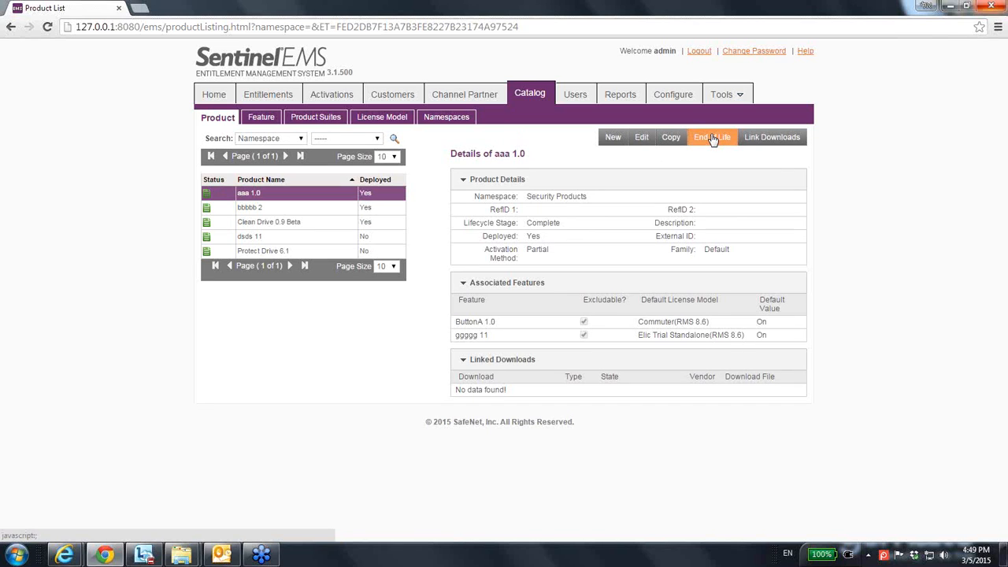
# Set product aaa 1.0 to End of Life and restore its lifecycle stage to Complete
pyautogui.click(713, 139)
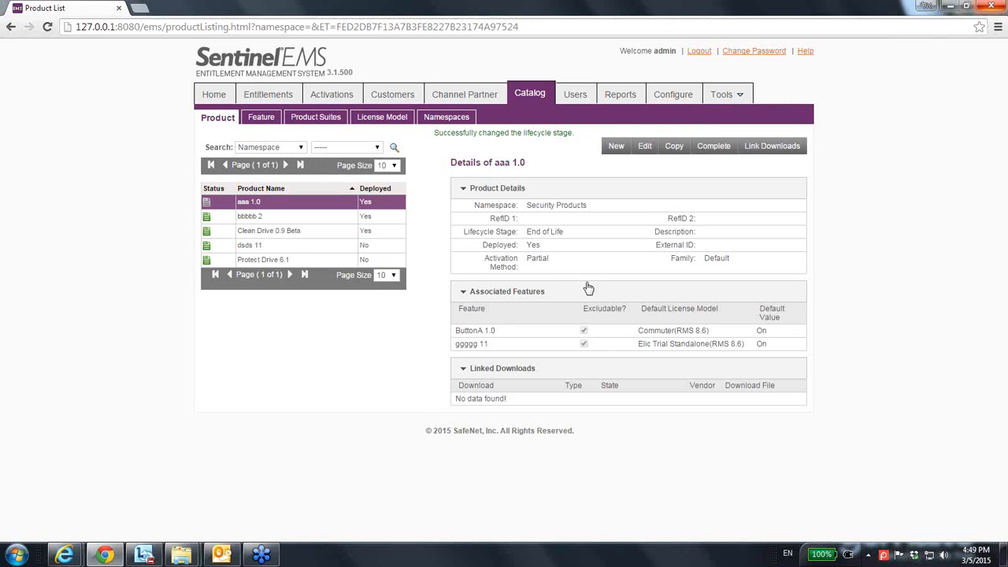
pyautogui.click(315, 251)
pyautogui.click(277, 205)
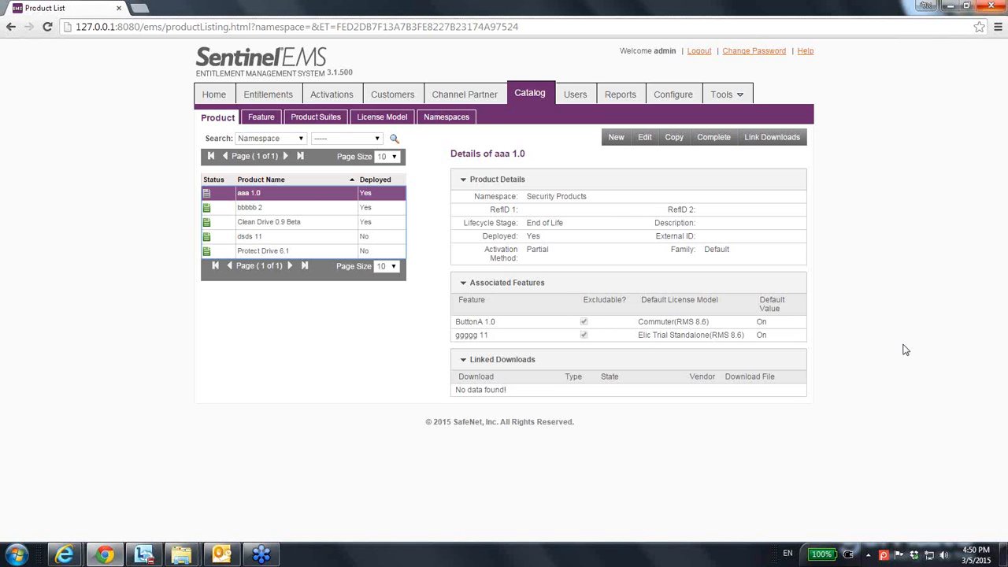
pyautogui.click(728, 141)
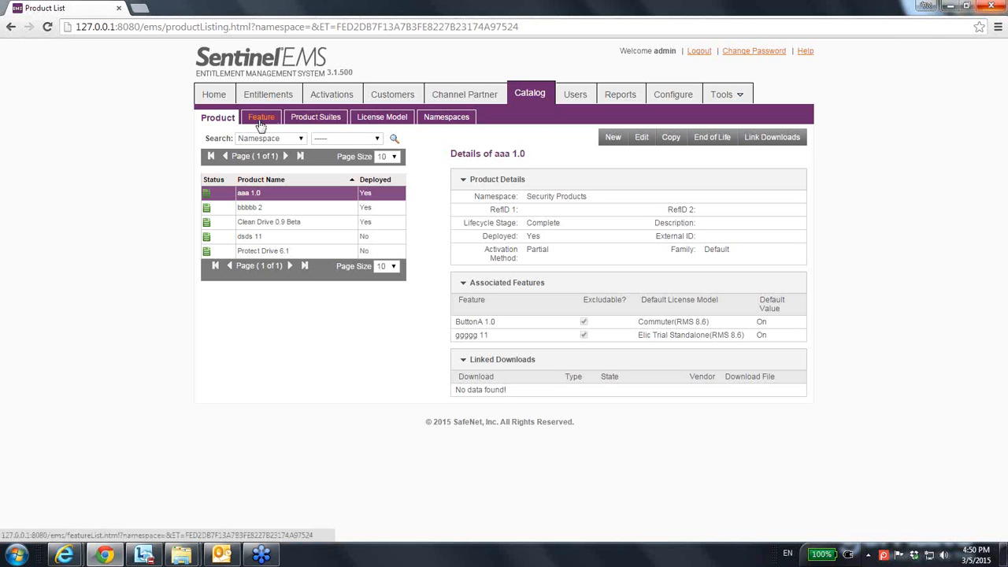
# Start a new product in the Security Products namespace with the name mmmmmmmm and version 1.0
pyautogui.click(374, 119)
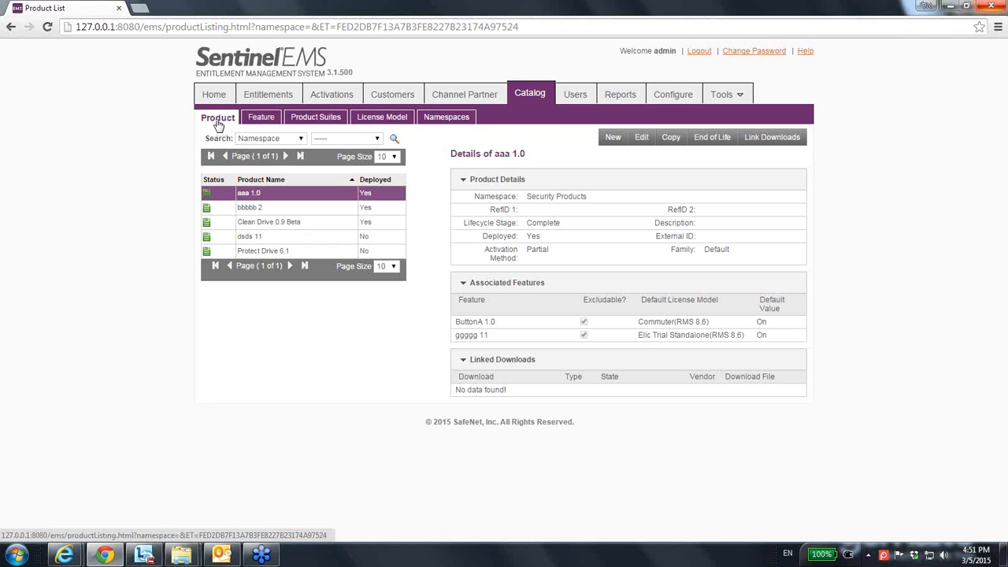
pyautogui.click(612, 138)
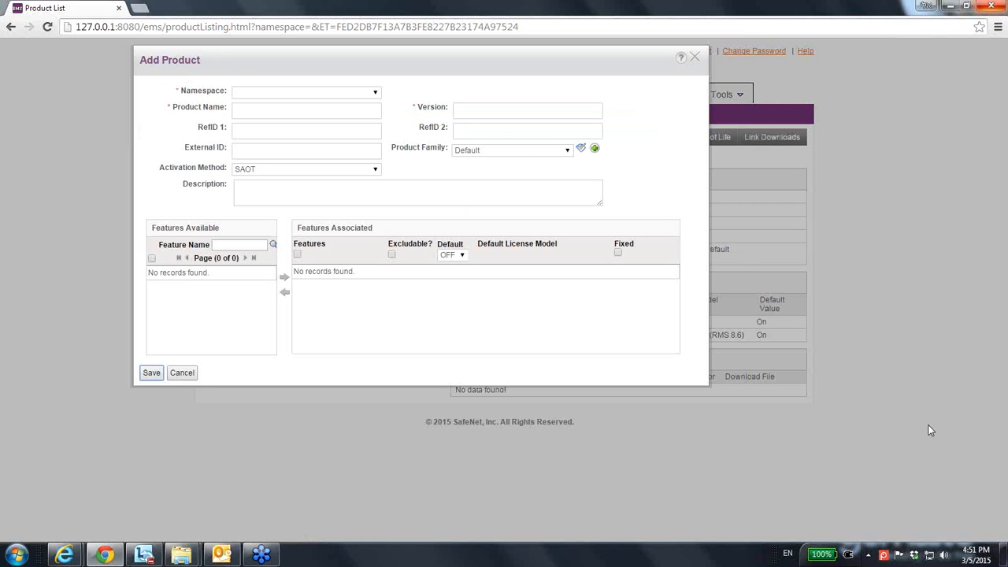
pyautogui.click(375, 93)
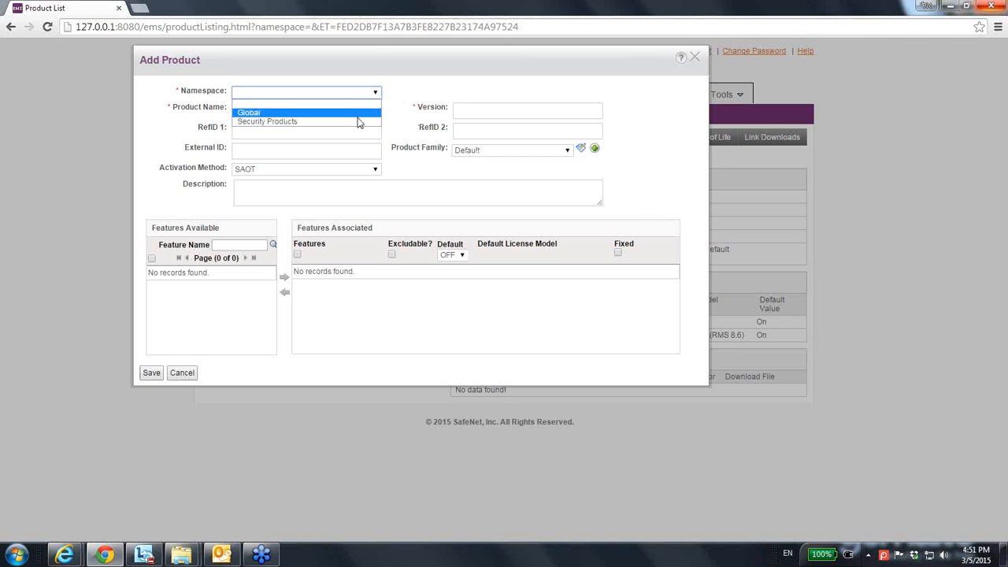
pyautogui.click(358, 122)
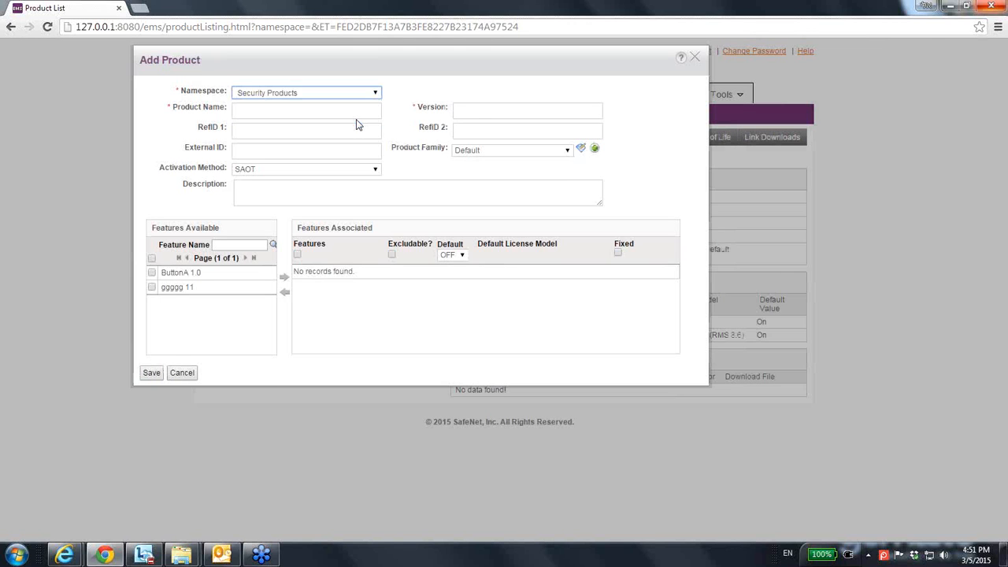
pyautogui.click(328, 108)
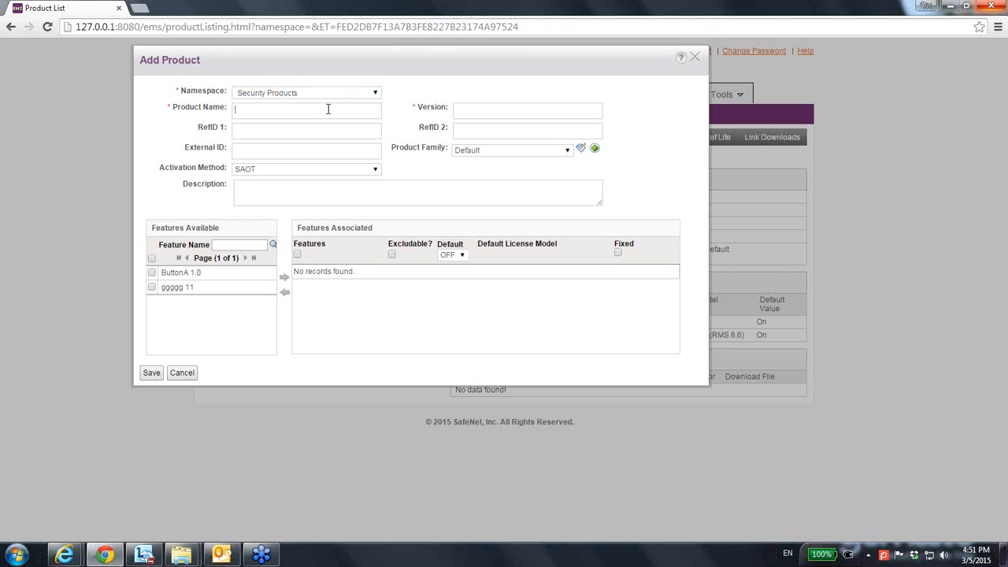
pyautogui.write('mmmmmmmm')
pyautogui.click(509, 130)
pyautogui.click(471, 110)
pyautogui.write('1.0')
# Review the activation methods, keep SAOT, and enter "s\c f d gsg" as the product description
pyautogui.click(373, 172)
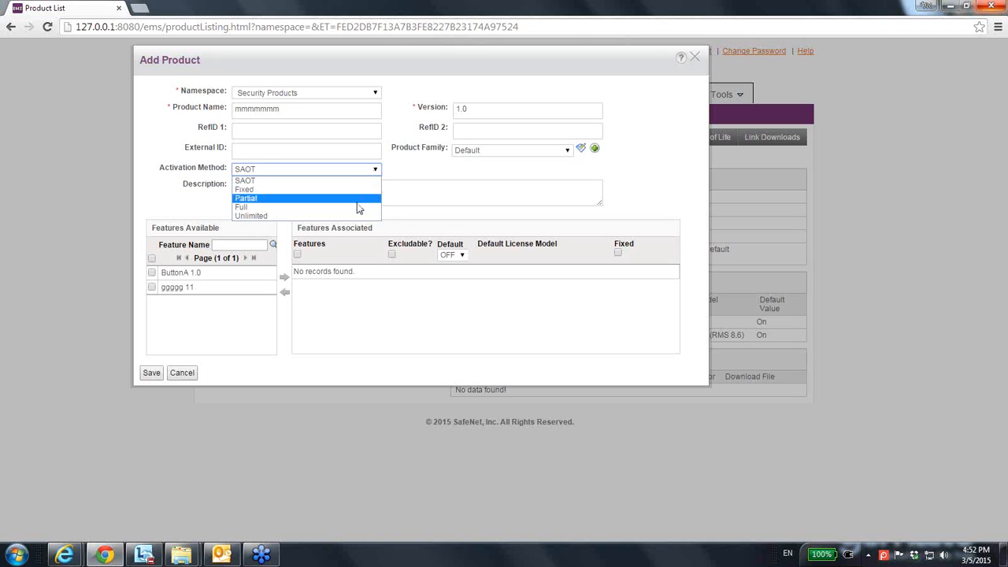
pyautogui.click(428, 181)
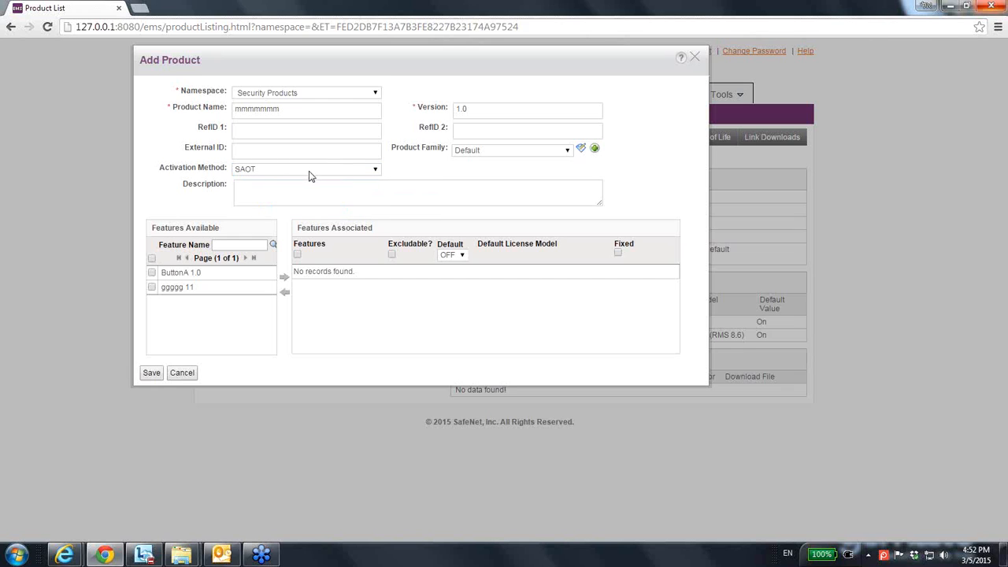
pyautogui.click(344, 196)
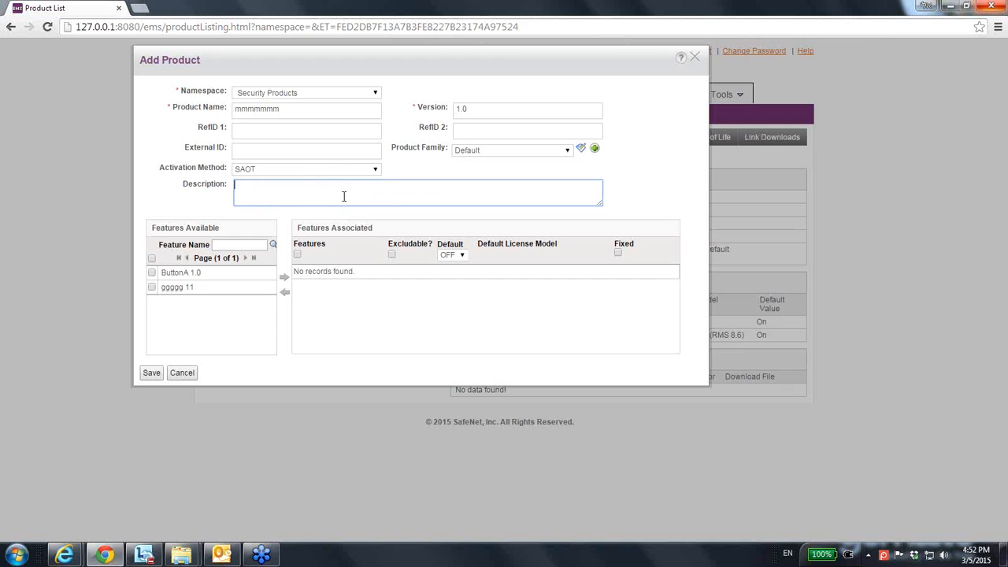
pyautogui.write('s\\c f d gsg')
# Associate the features ButtonA 1.0 and ggggg 11 with the product, and set the default of ggggg 11 to ON
pyautogui.click(152, 273)
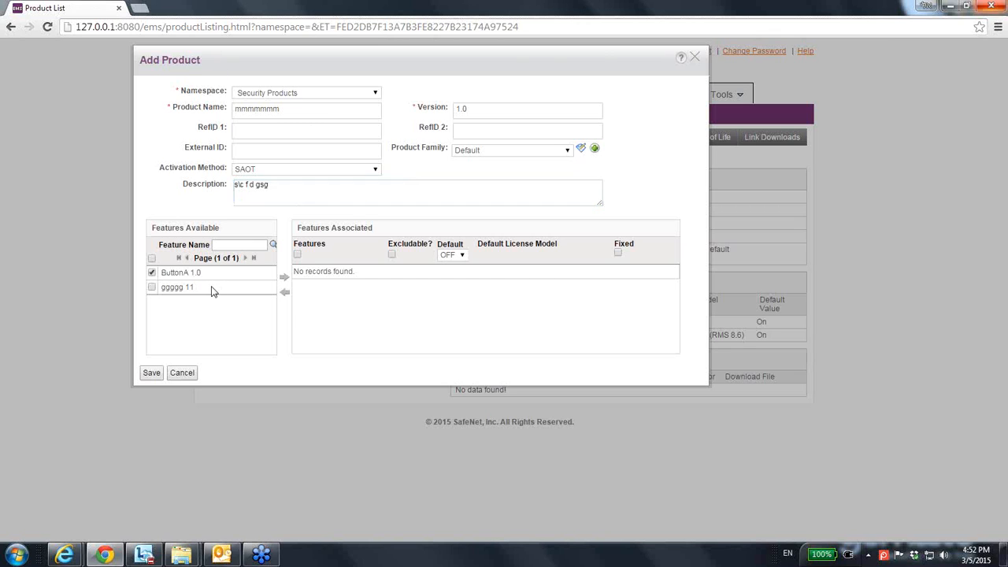
pyautogui.click(284, 277)
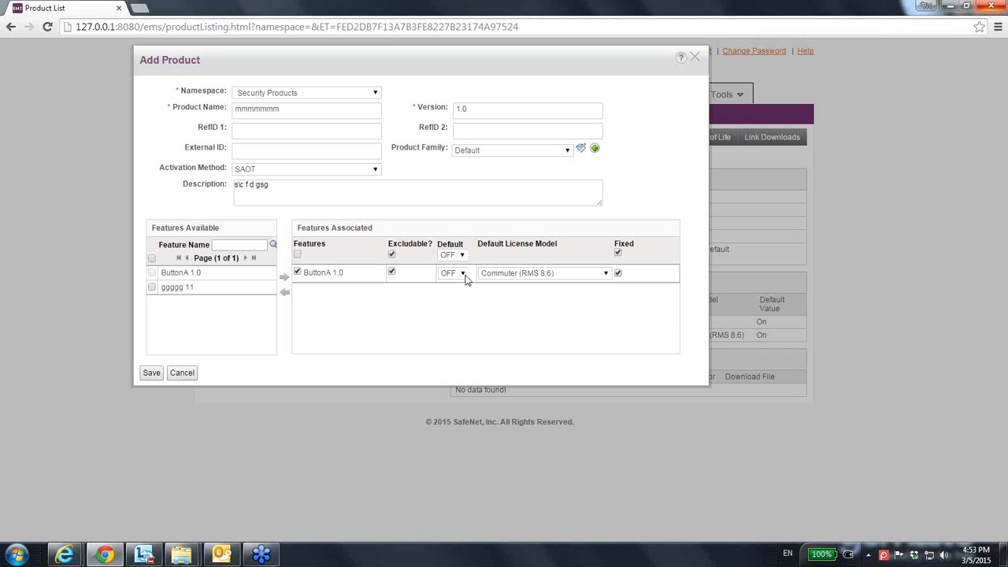
pyautogui.click(153, 289)
pyautogui.click(285, 277)
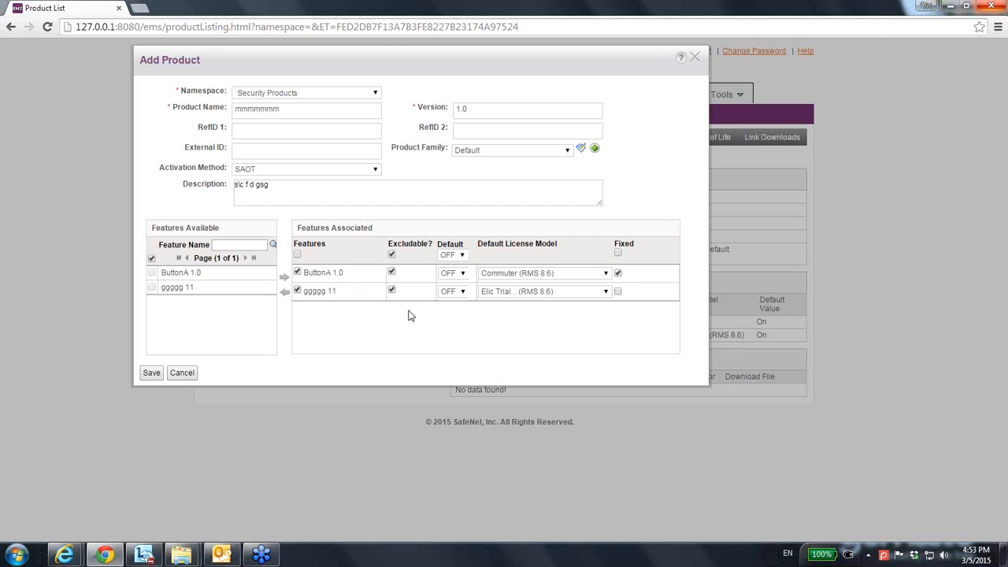
pyautogui.click(459, 292)
pyautogui.click(460, 309)
# Save the new product mmmmmmmm 1.0 and change its lifecycle stage to Complete
pyautogui.click(151, 372)
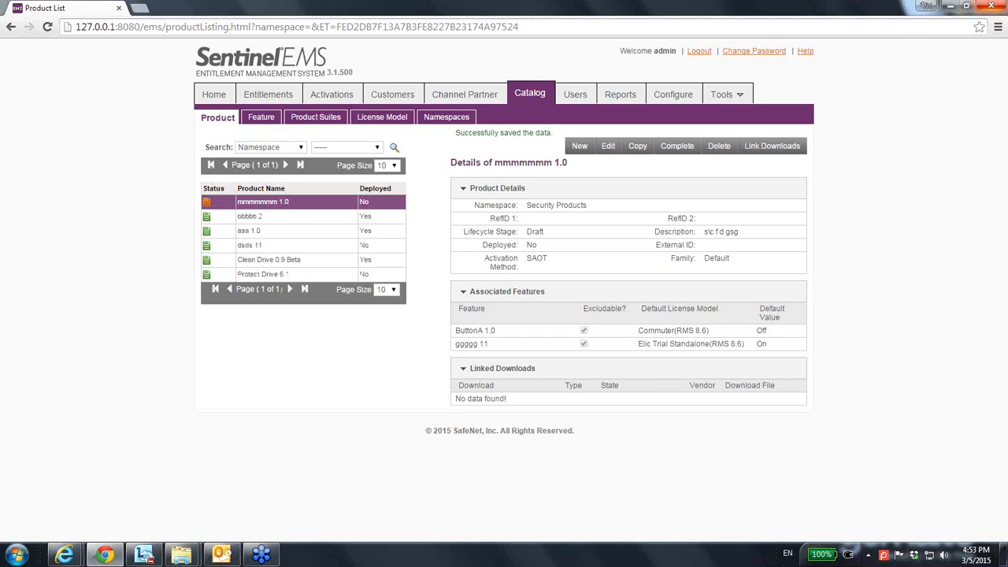
pyautogui.click(287, 202)
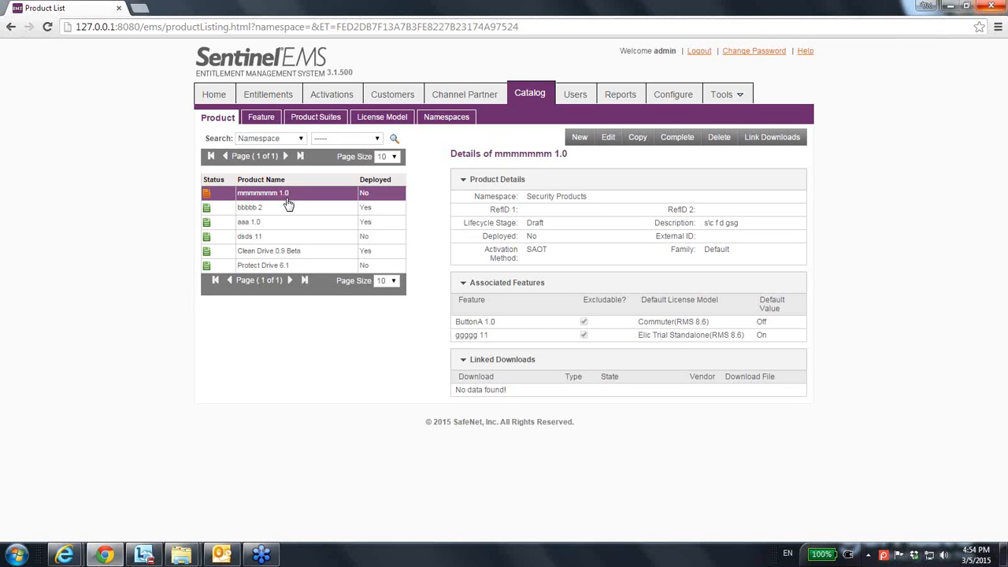
pyautogui.click(675, 139)
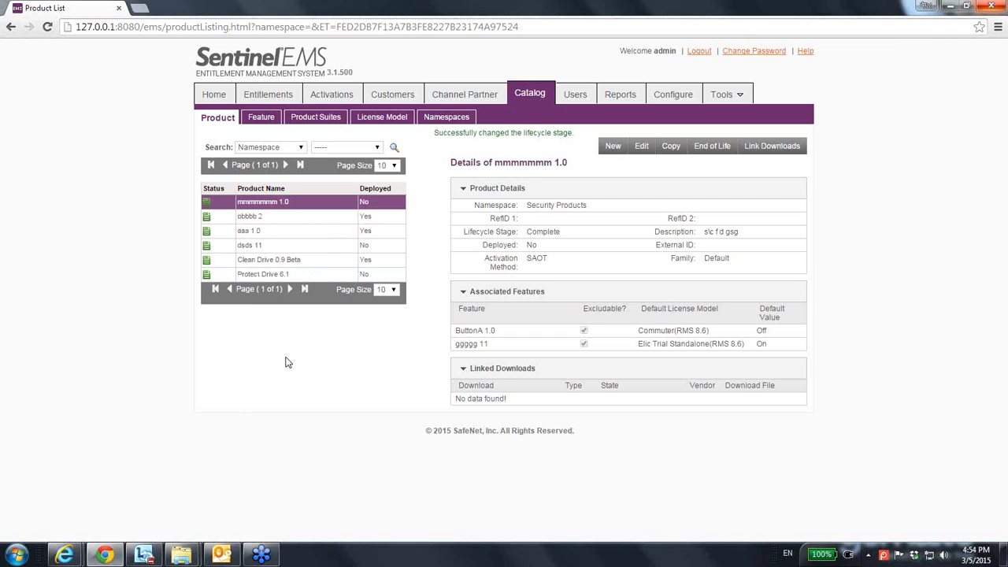
# Start a new entitlement and put mmmmmmmm 1.0 on the list of products for it
pyautogui.click(268, 95)
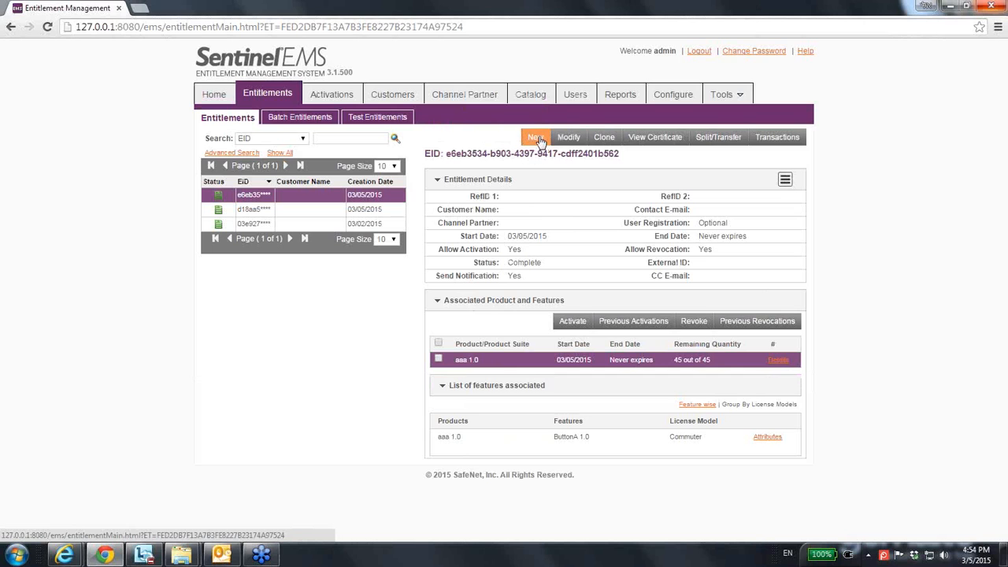
pyautogui.click(534, 139)
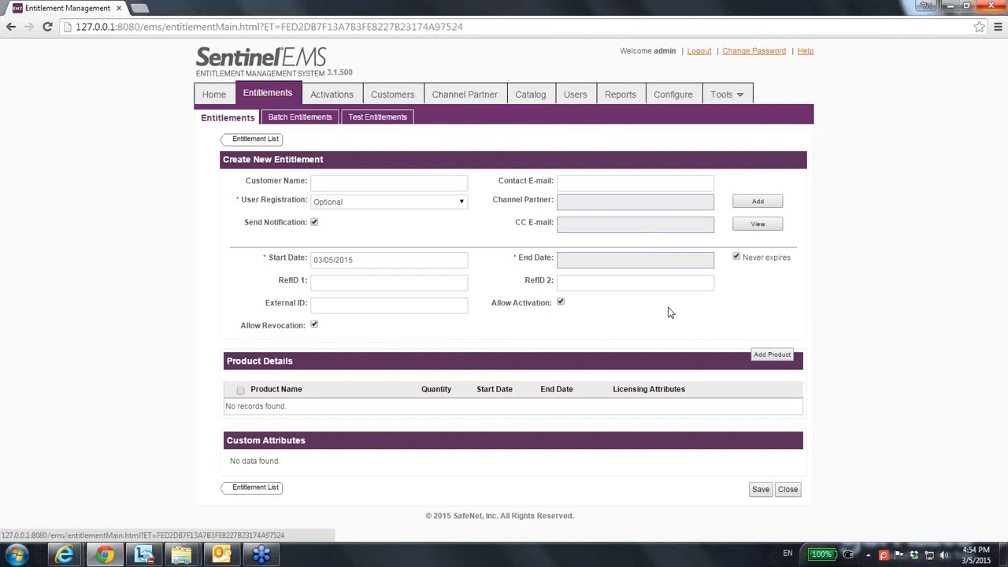
pyautogui.click(776, 355)
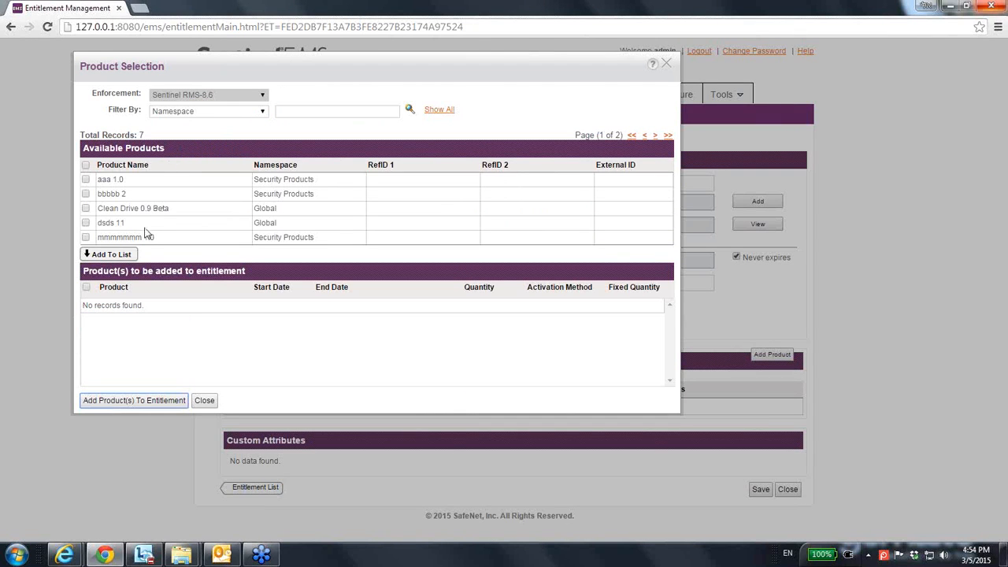
pyautogui.click(87, 237)
pyautogui.click(98, 257)
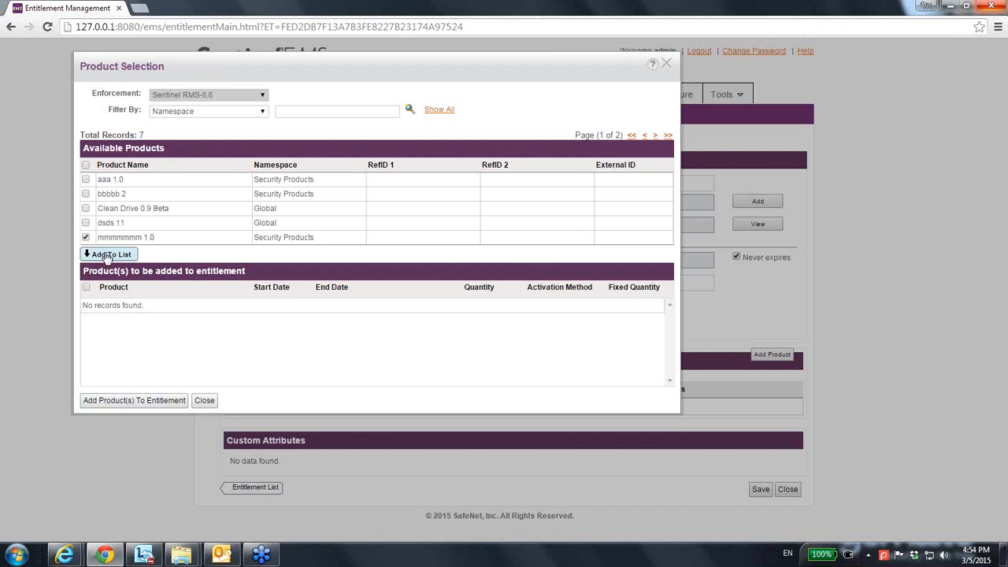
# Set the quantity of mmmmmmmm 1.0 to 22 and add the product to the entitlement
pyautogui.click(88, 305)
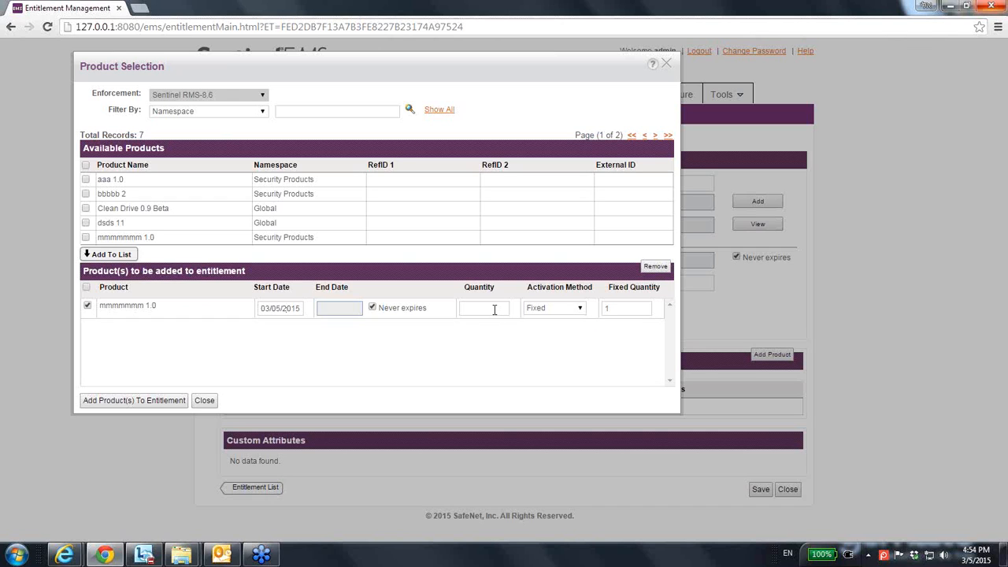
pyautogui.click(161, 400)
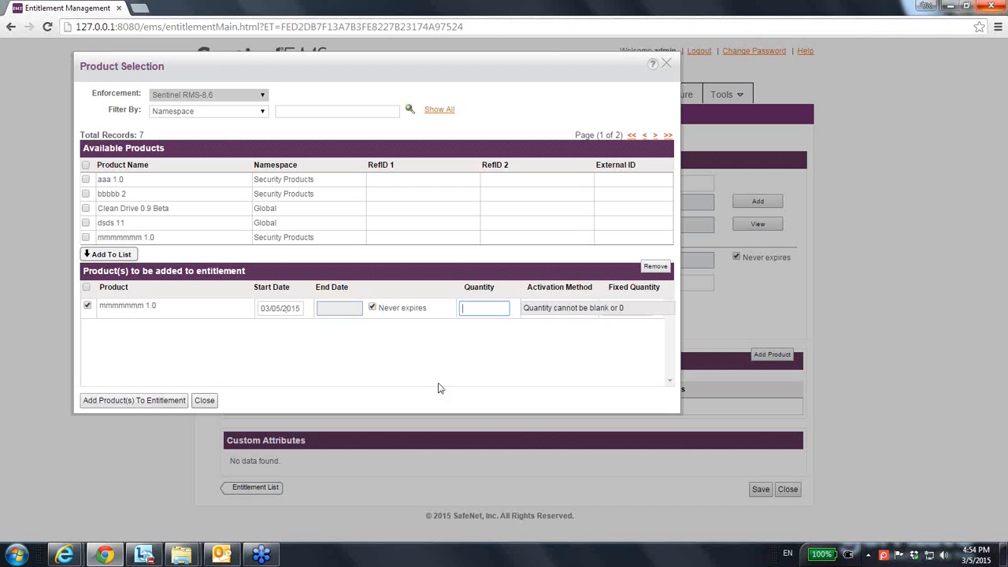
pyautogui.click(496, 313)
pyautogui.write('22')
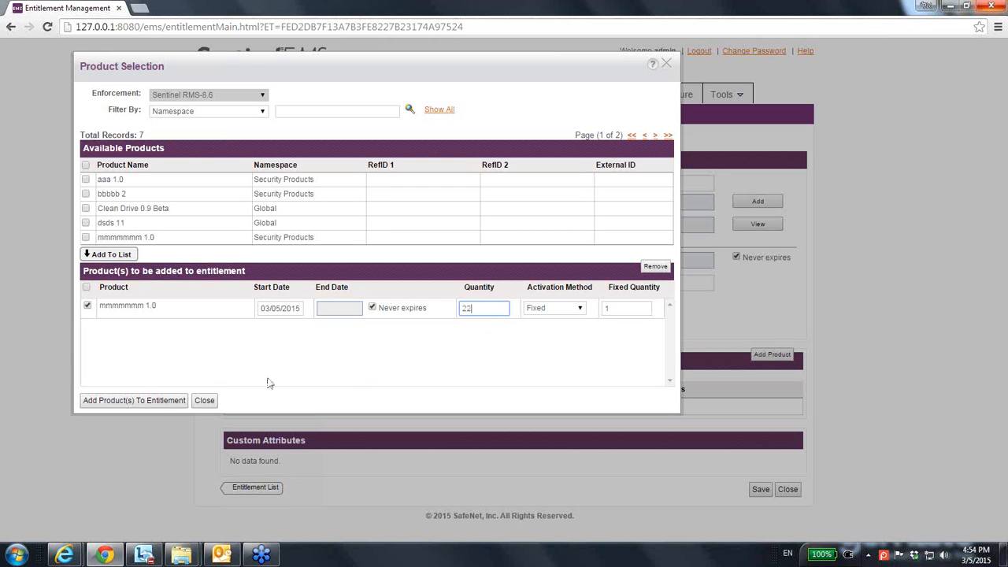
pyautogui.click(151, 402)
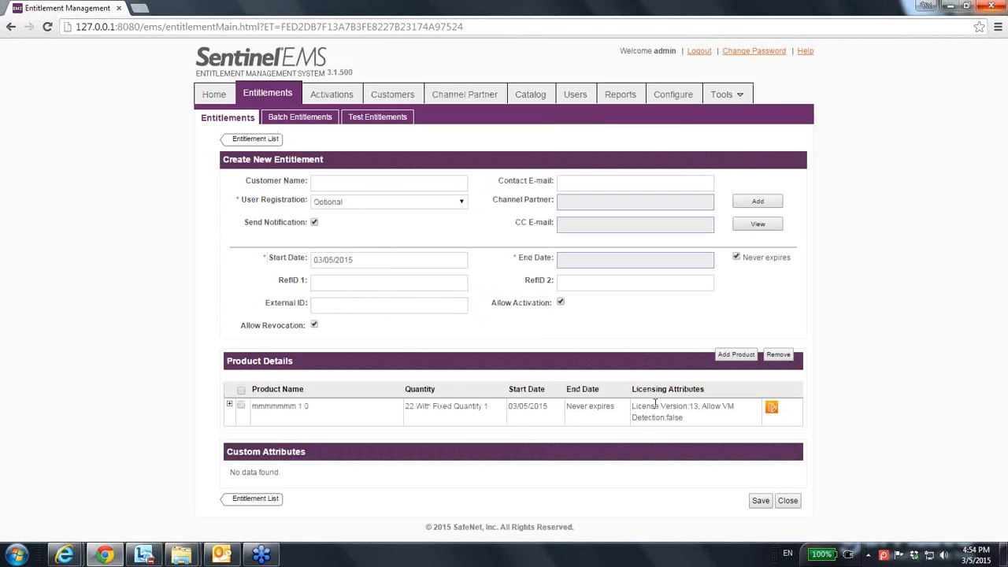
# Inspect the product's included features, try switching on ButtonA 1.0 in its line item, and close the editor without saving
pyautogui.click(230, 405)
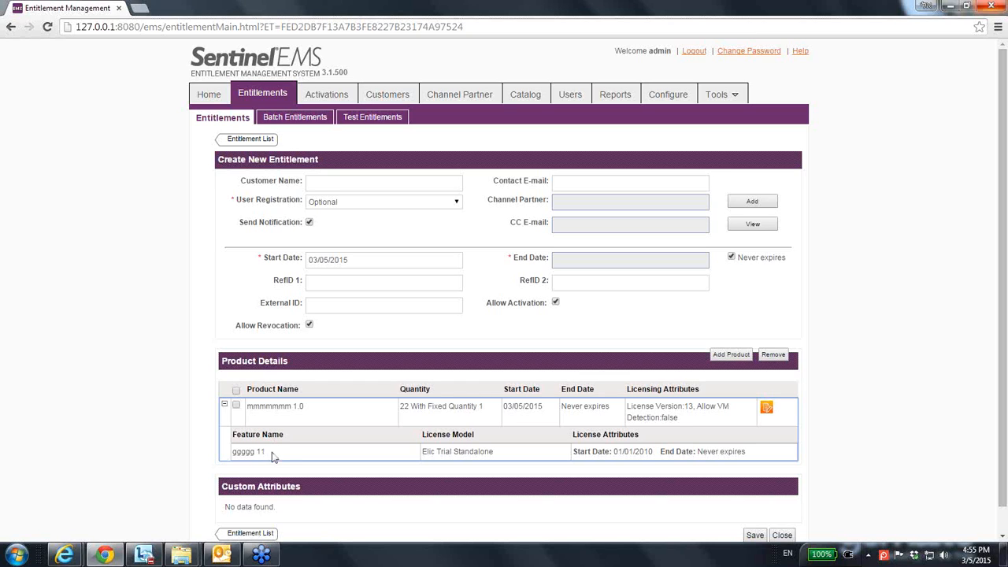
pyautogui.click(769, 410)
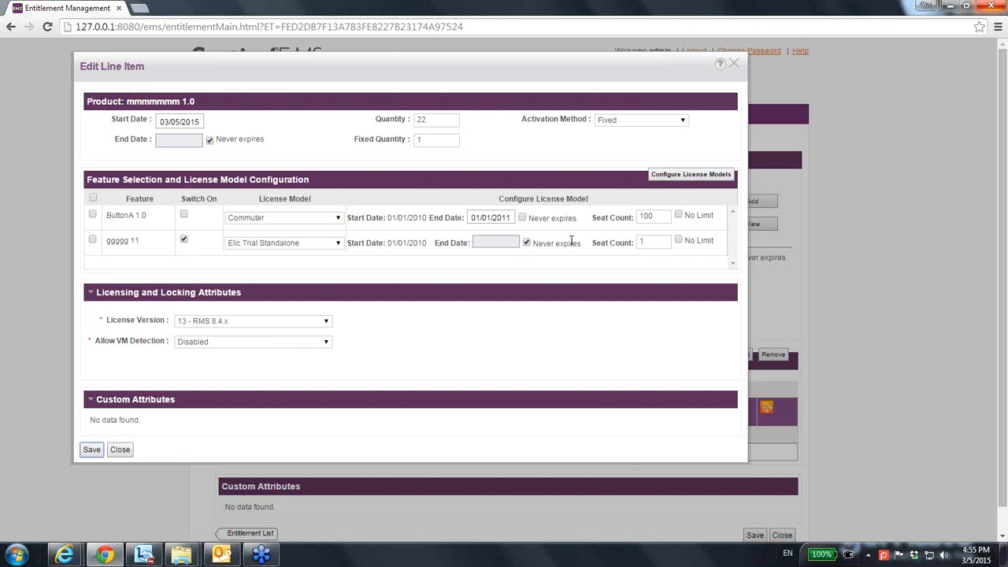
pyautogui.click(183, 215)
pyautogui.click(225, 134)
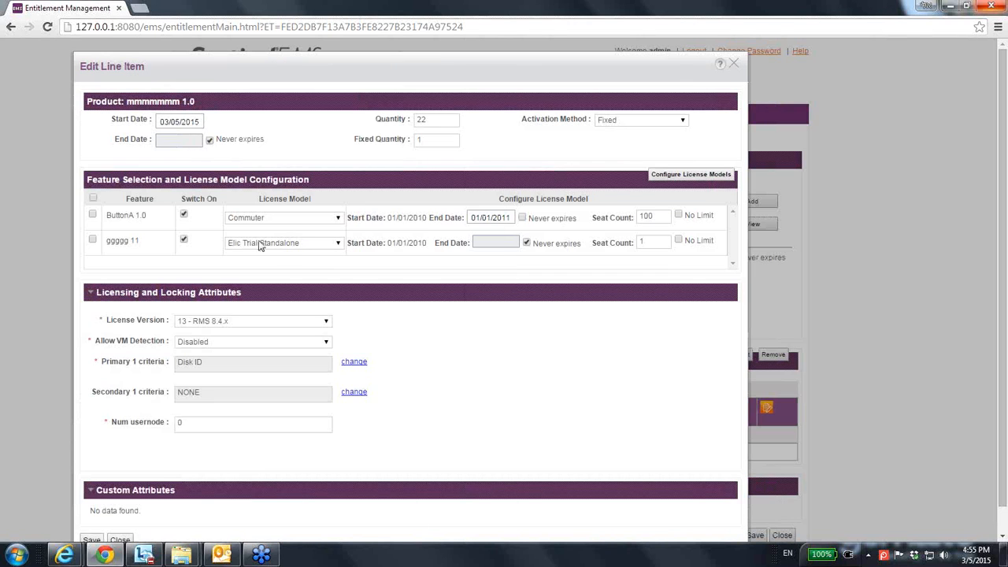
pyautogui.click(732, 63)
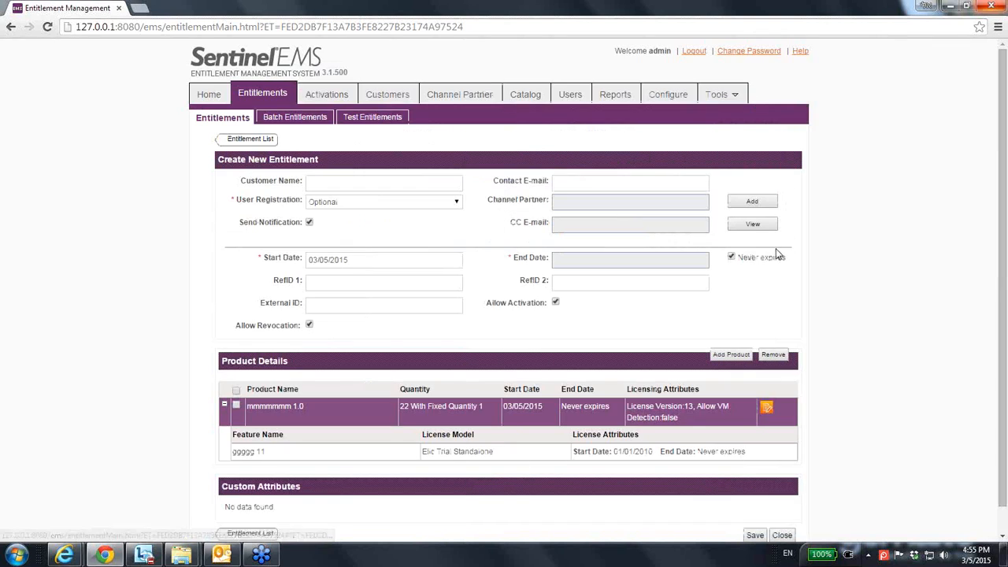